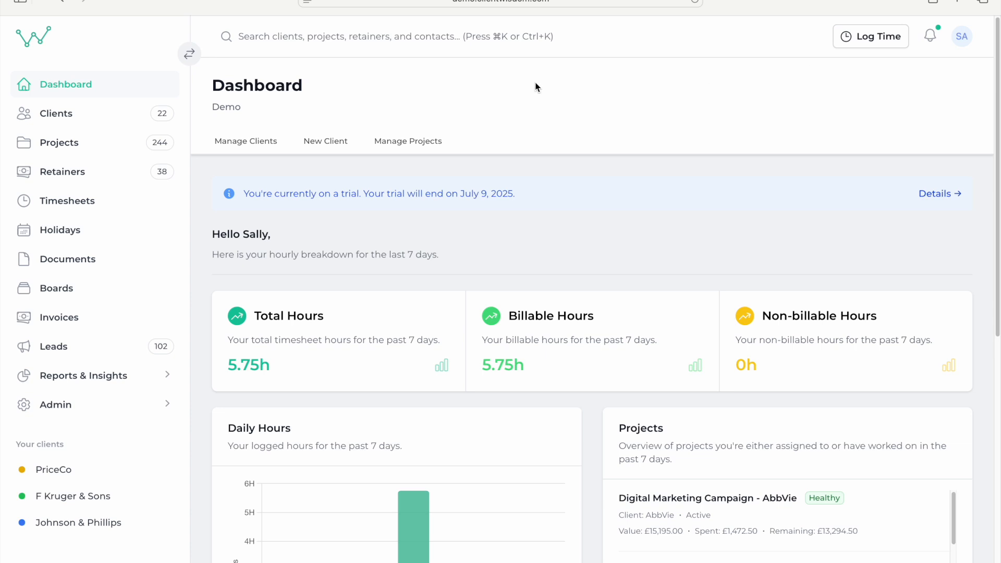
# Step: Open the timesheets and look through the days of the current week, finishing on Tuesday 24 June 2025
pyautogui.click(55, 203)
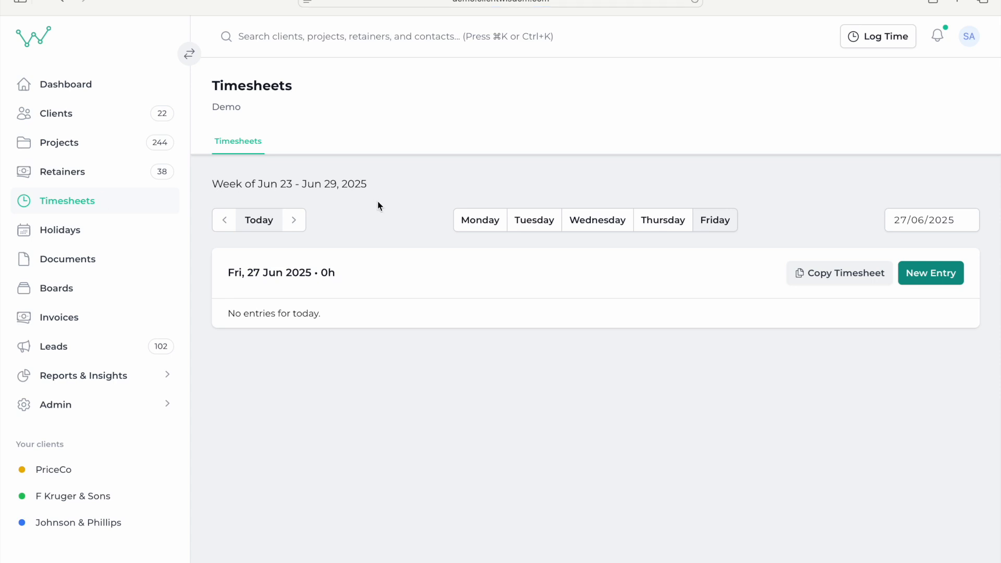
pyautogui.click(535, 220)
pyautogui.click(609, 220)
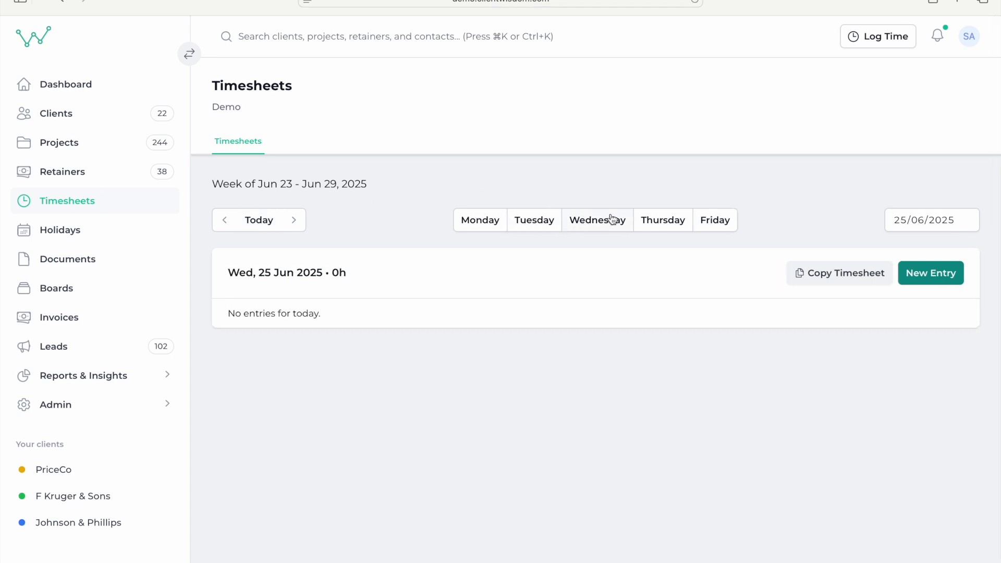
pyautogui.click(645, 218)
pyautogui.click(529, 222)
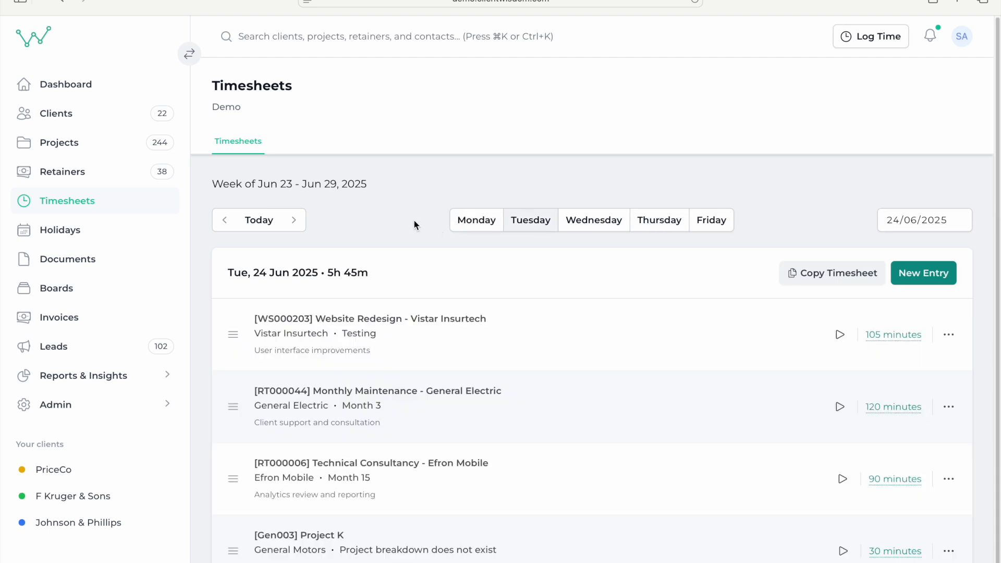
pyautogui.click(889, 219)
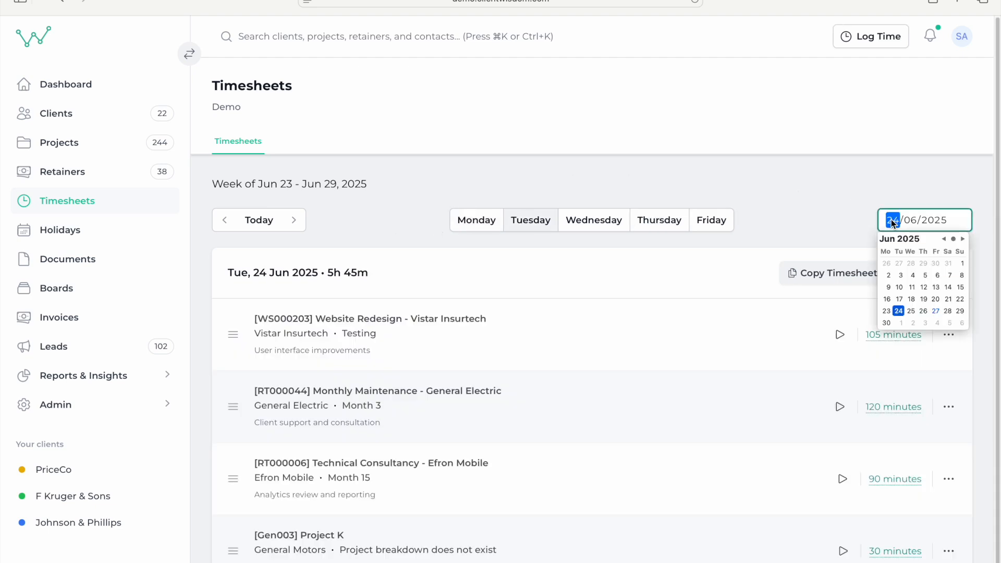
pyautogui.click(750, 183)
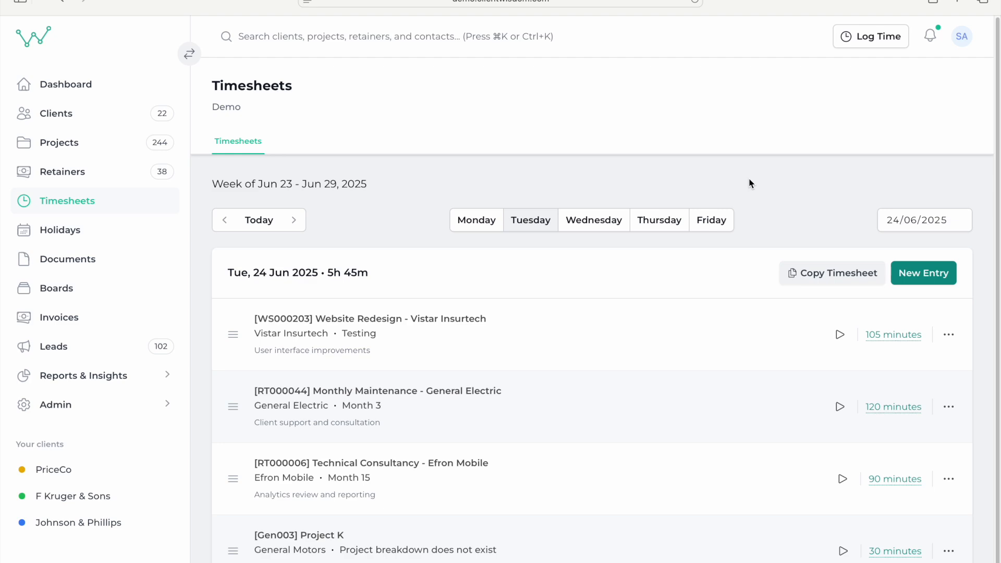
# Step: Examine the entry selection, keep-descriptions and reset-times options for copying Tuesday's timesheet, and leave without copying anything
pyautogui.click(827, 274)
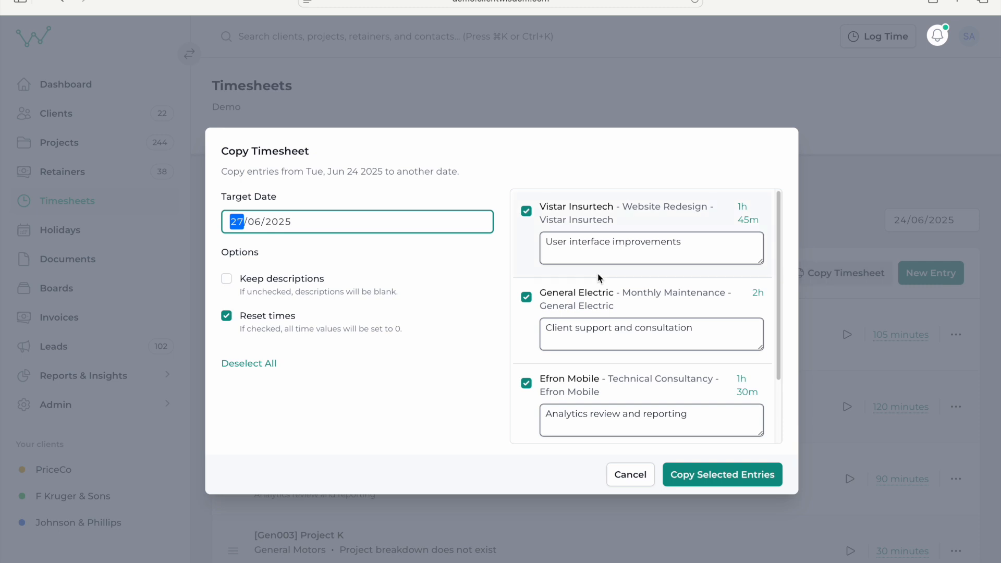
pyautogui.click(527, 211)
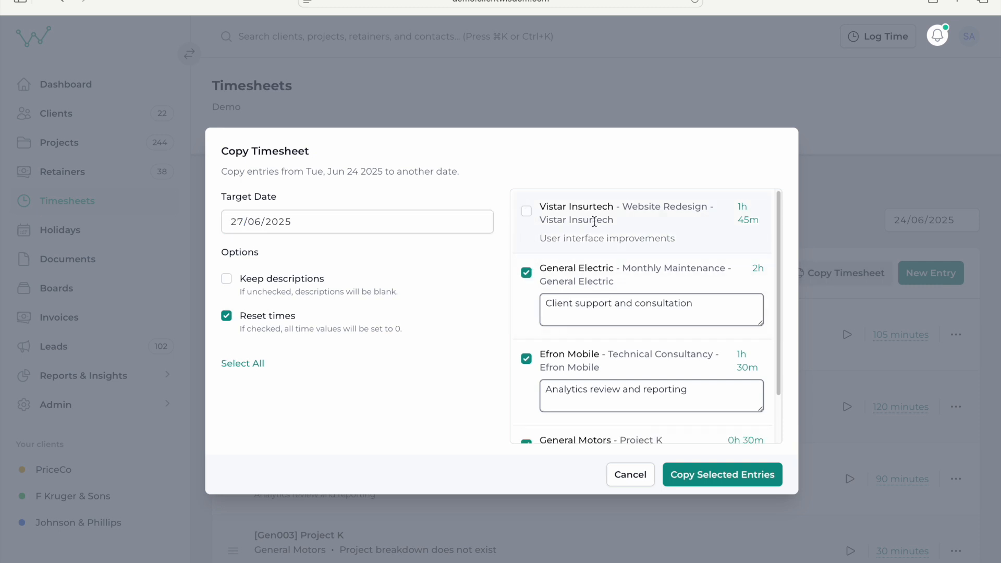
pyautogui.click(527, 210)
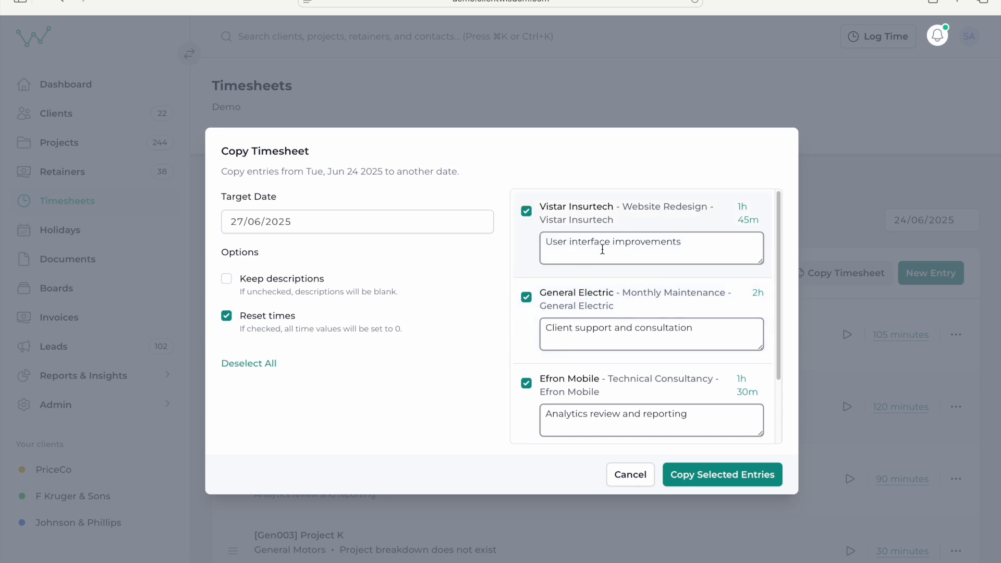
pyautogui.click(229, 281)
pyautogui.click(228, 279)
pyautogui.click(227, 317)
pyautogui.click(227, 317)
pyautogui.click(631, 475)
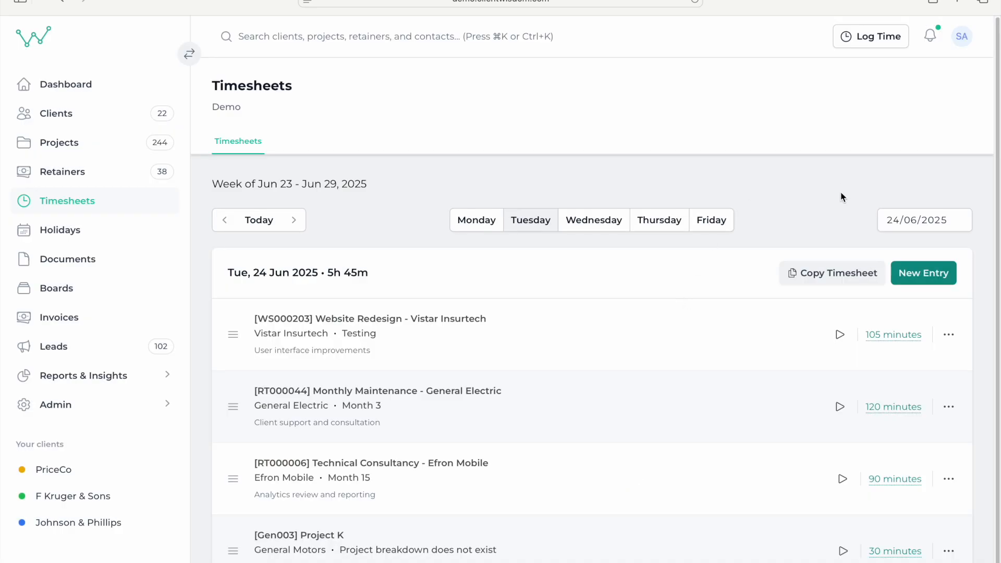
# Step: Start a new time entry dated 27/06/2025 for the client Brickmart and set its area to Project
pyautogui.click(863, 37)
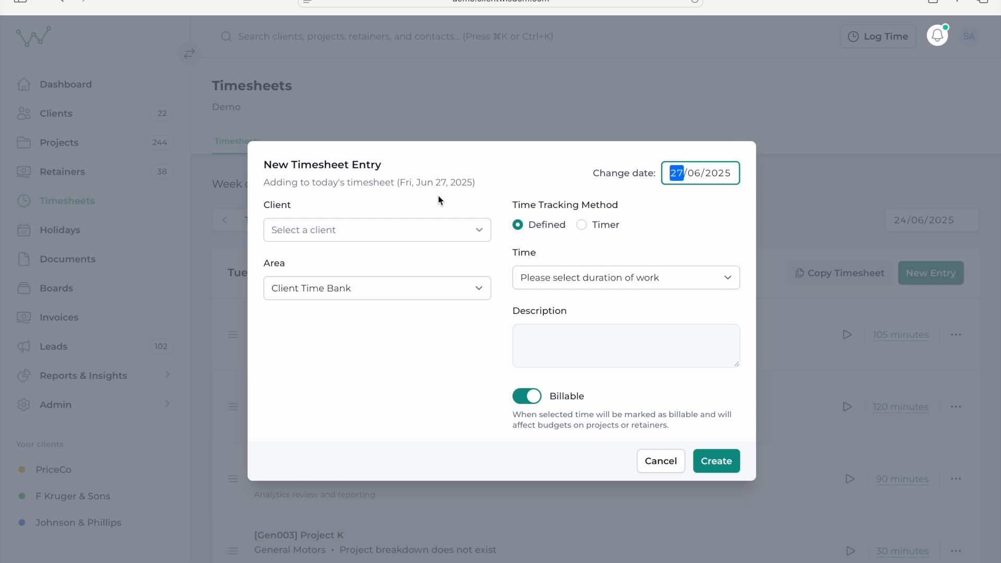
pyautogui.click(473, 229)
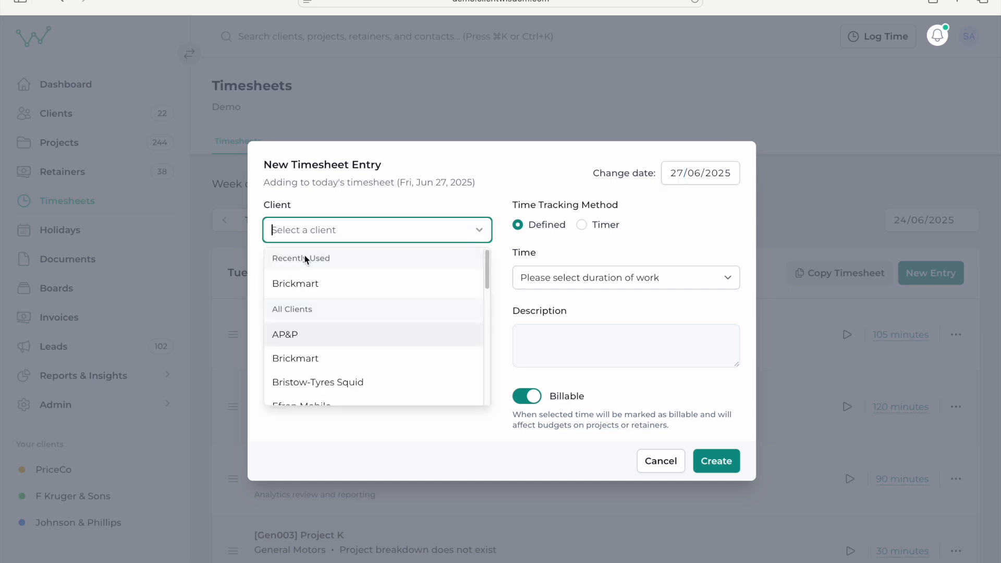
pyautogui.click(312, 285)
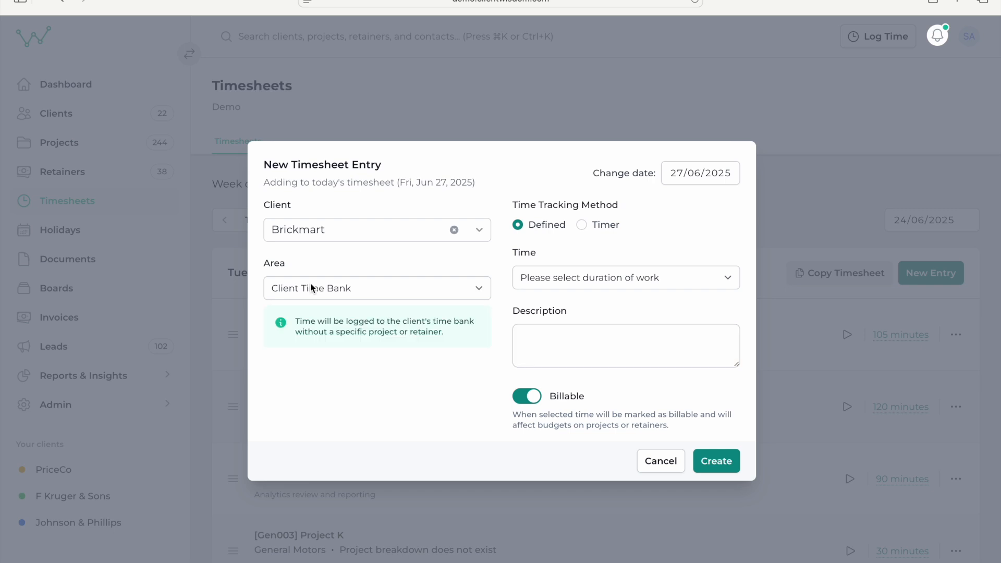
pyautogui.click(355, 288)
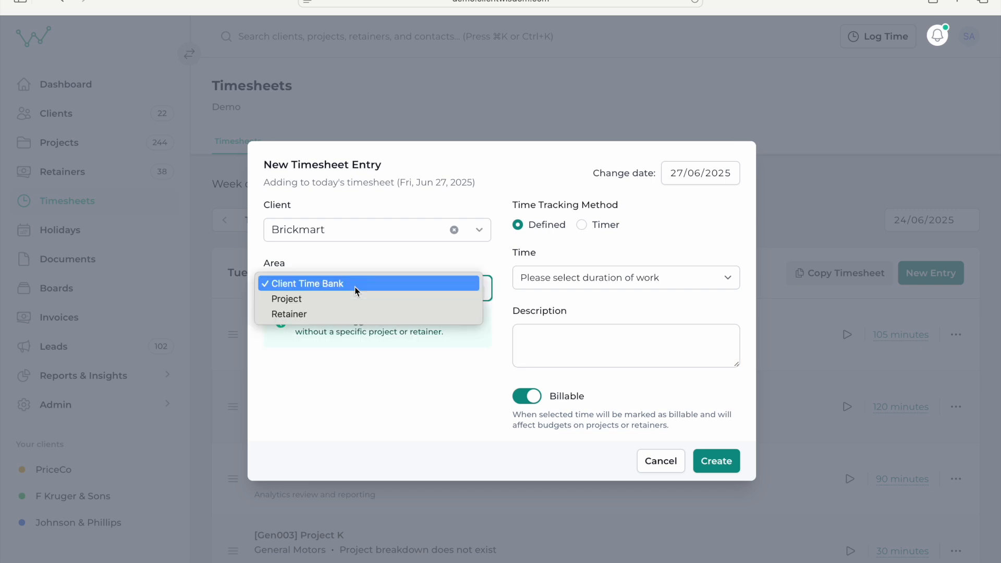
pyautogui.click(404, 262)
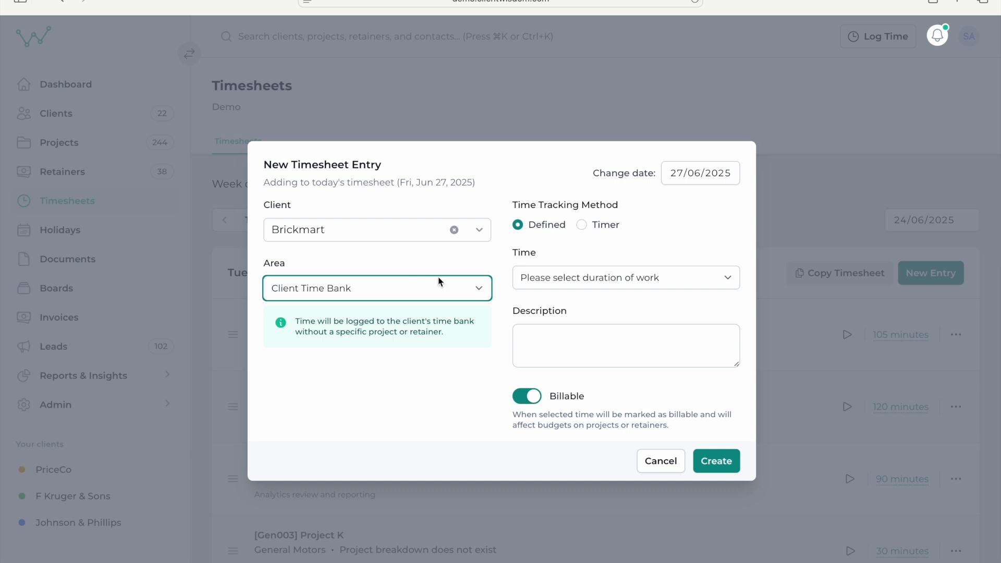
pyautogui.click(458, 293)
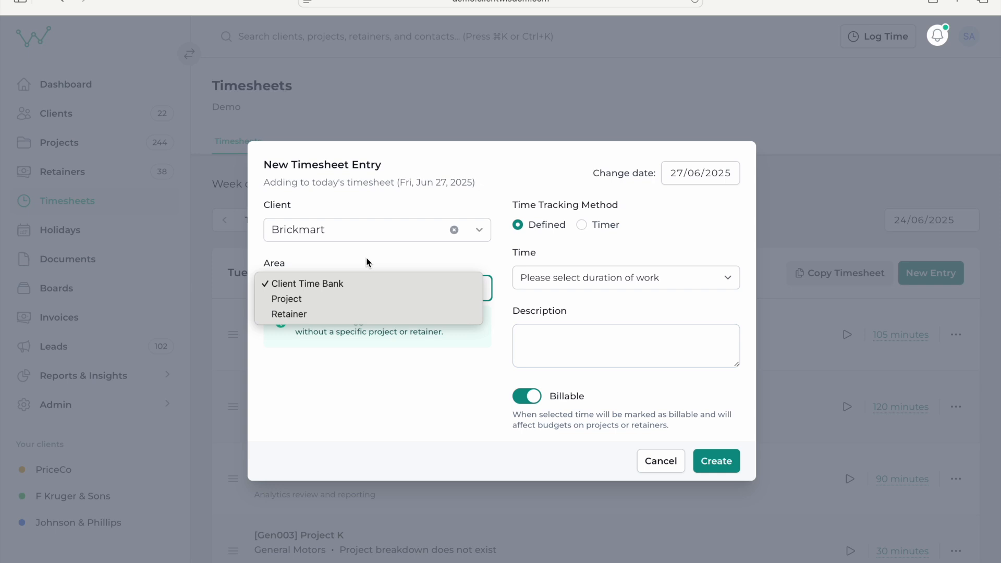
pyautogui.click(295, 304)
# Step: Assign the entry to the project Website Redesign - Brickmart with the Development breakdown
pyautogui.click(359, 346)
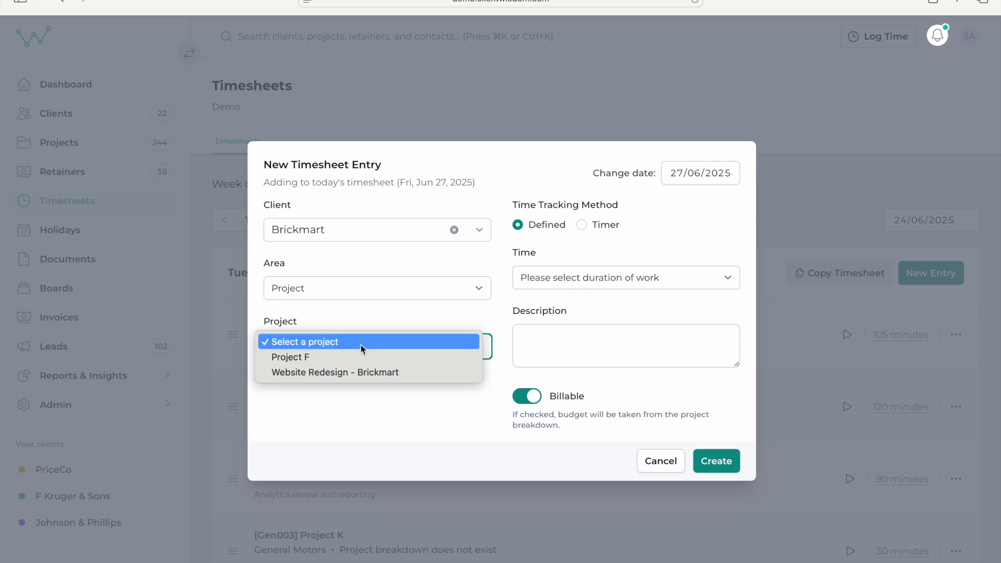
pyautogui.click(339, 372)
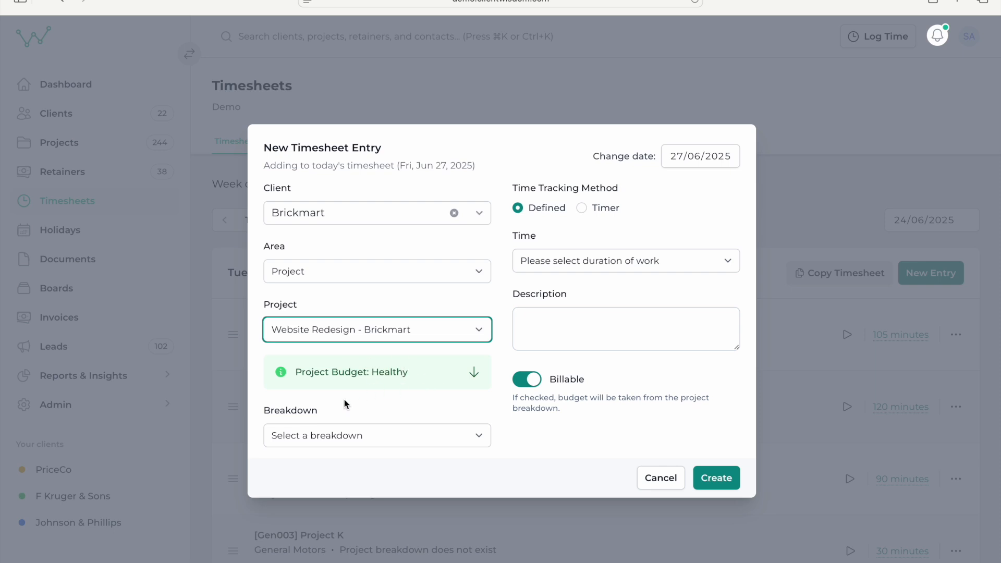
pyautogui.click(397, 435)
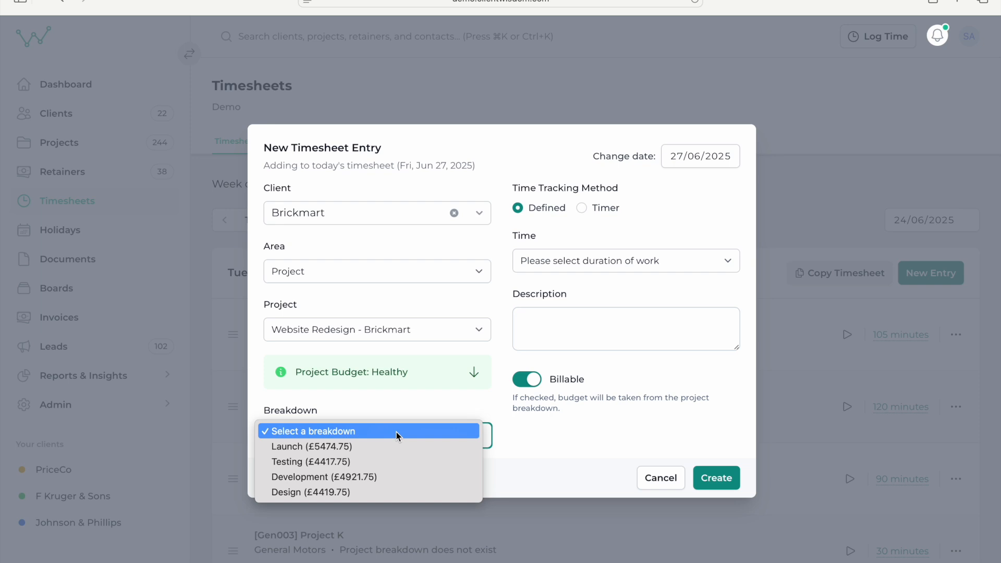
pyautogui.click(386, 478)
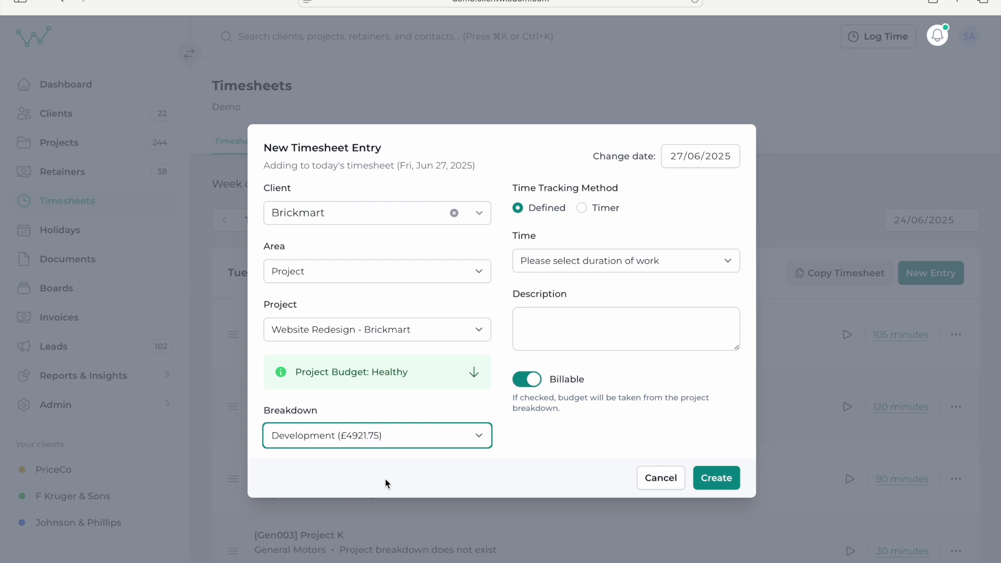
# Step: Set the duration to 4 Hours, add the description "description here" and create the entry as billable
pyautogui.click(613, 259)
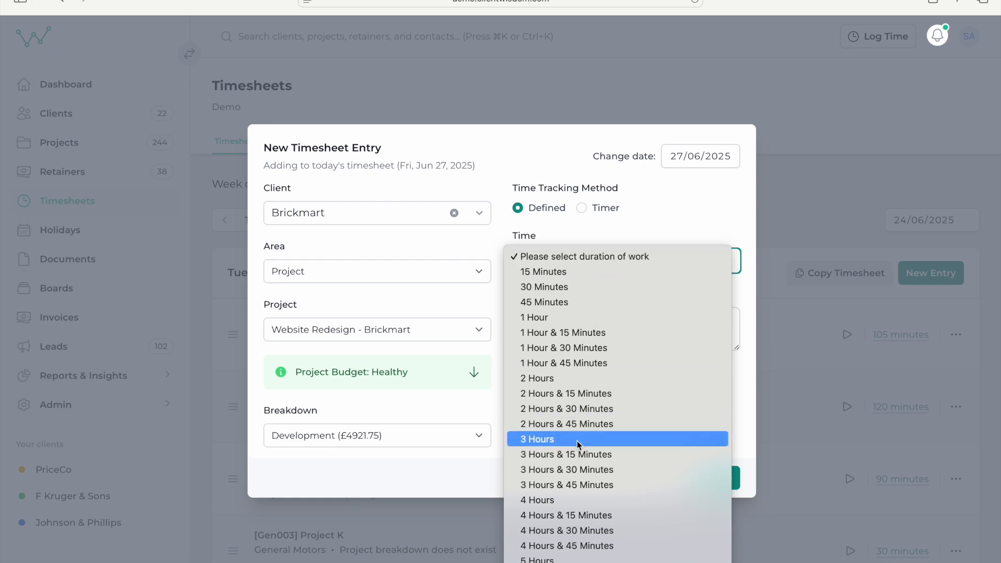
pyautogui.scroll(-3, 573, 505)
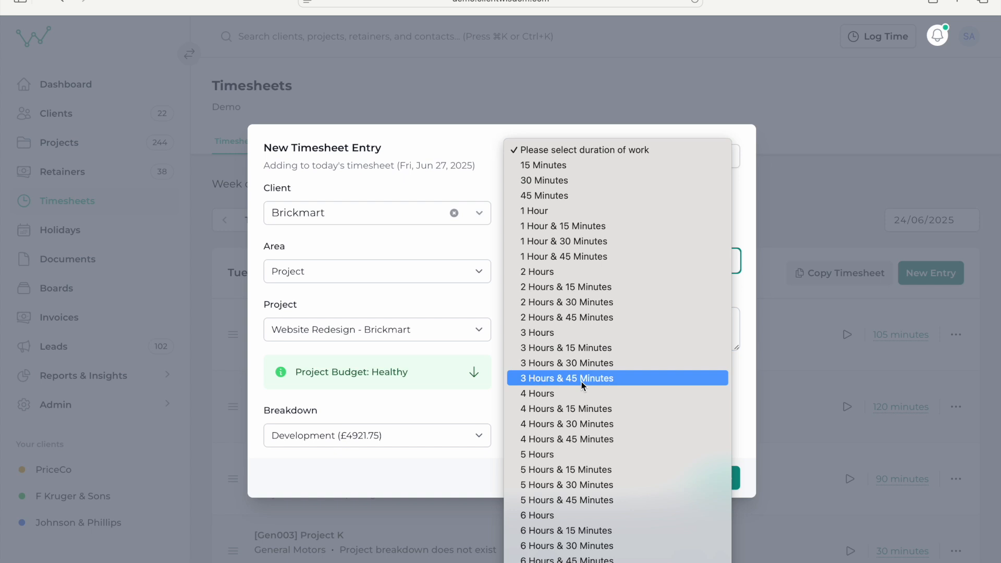
pyautogui.click(573, 395)
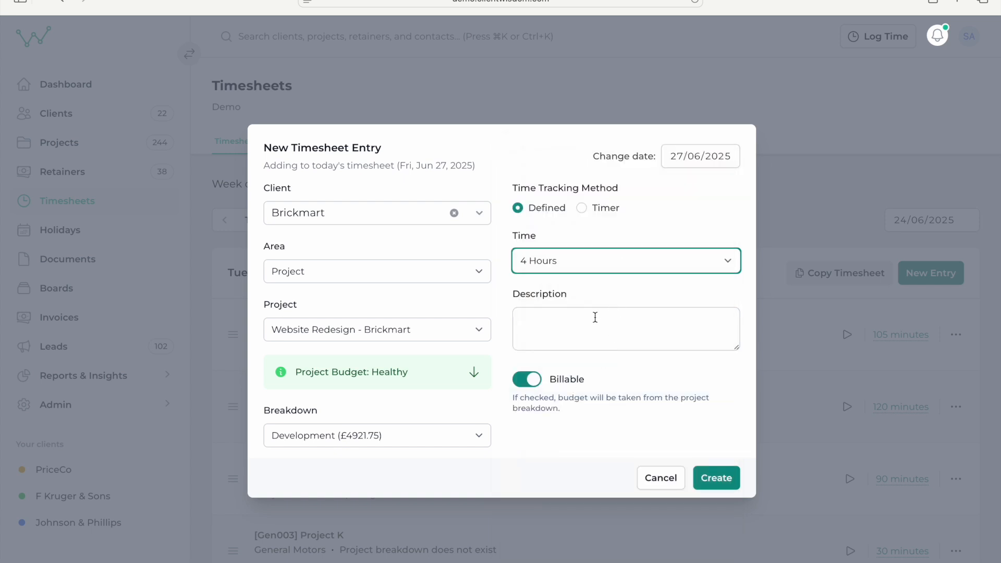
pyautogui.click(594, 318)
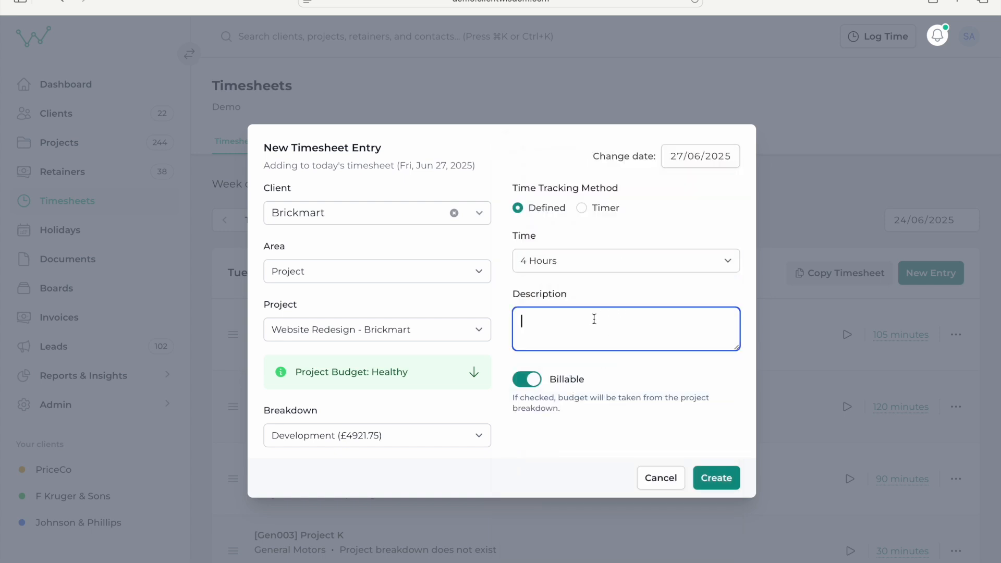
pyautogui.write('description here')
pyautogui.click(533, 384)
pyautogui.click(533, 385)
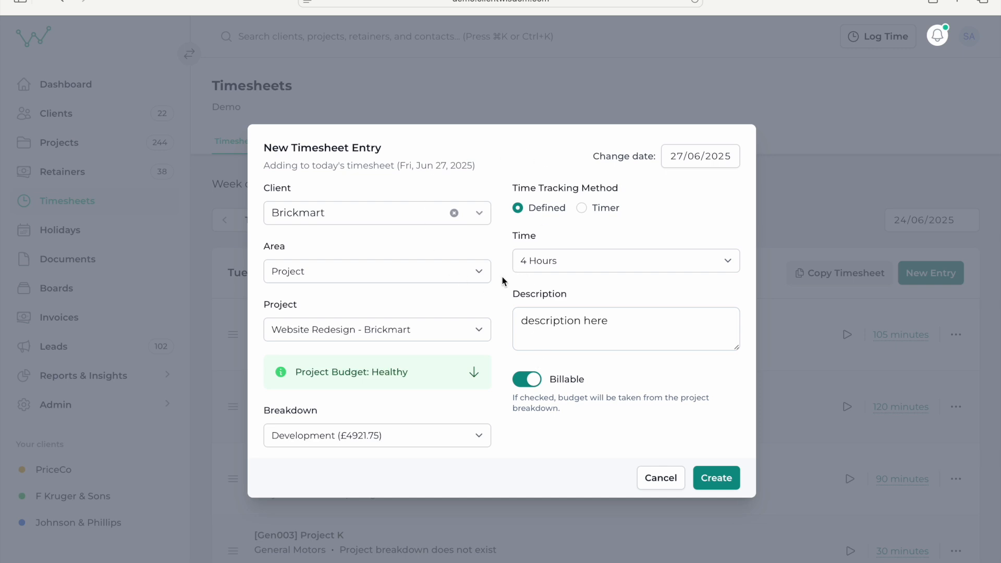
pyautogui.click(717, 479)
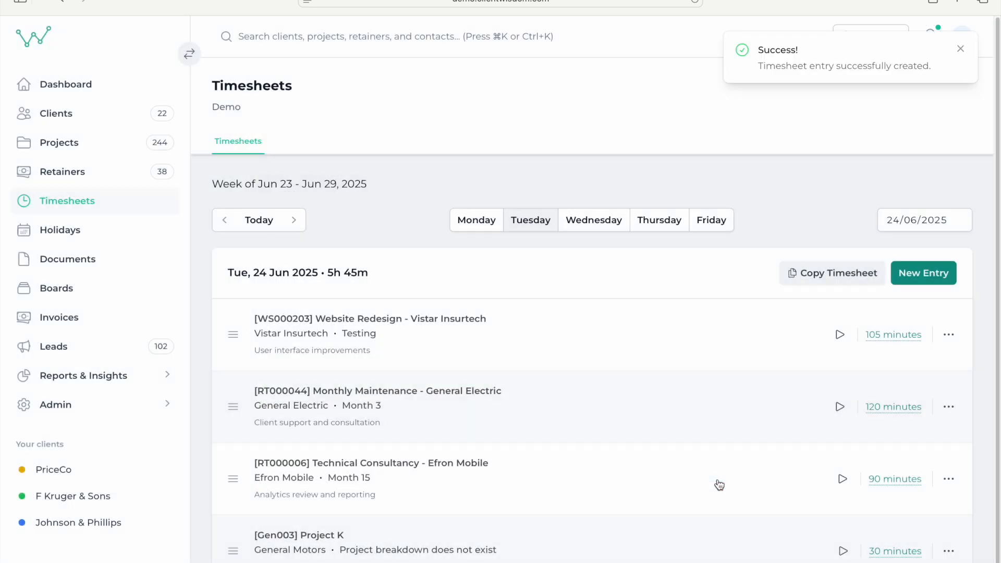
# Step: Show Friday's timesheet, then start and stop the timer on the Website Redesign - Brickmart entry
pyautogui.click(716, 225)
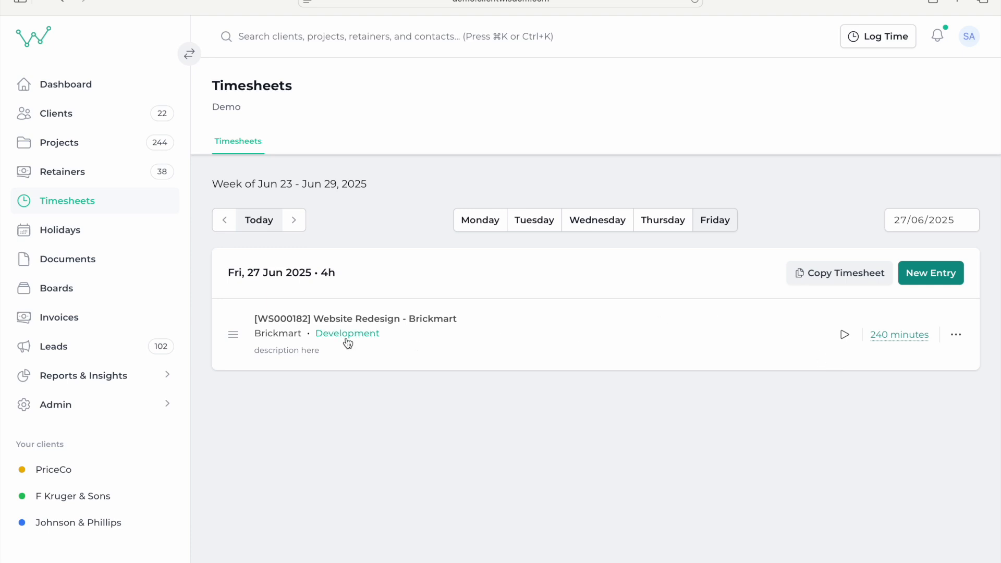
pyautogui.click(845, 335)
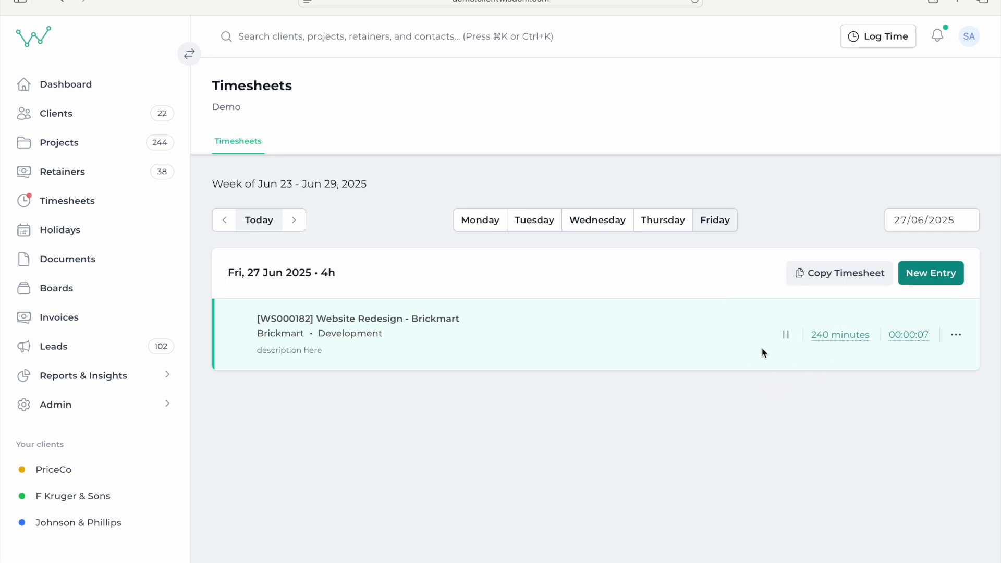
pyautogui.click(785, 336)
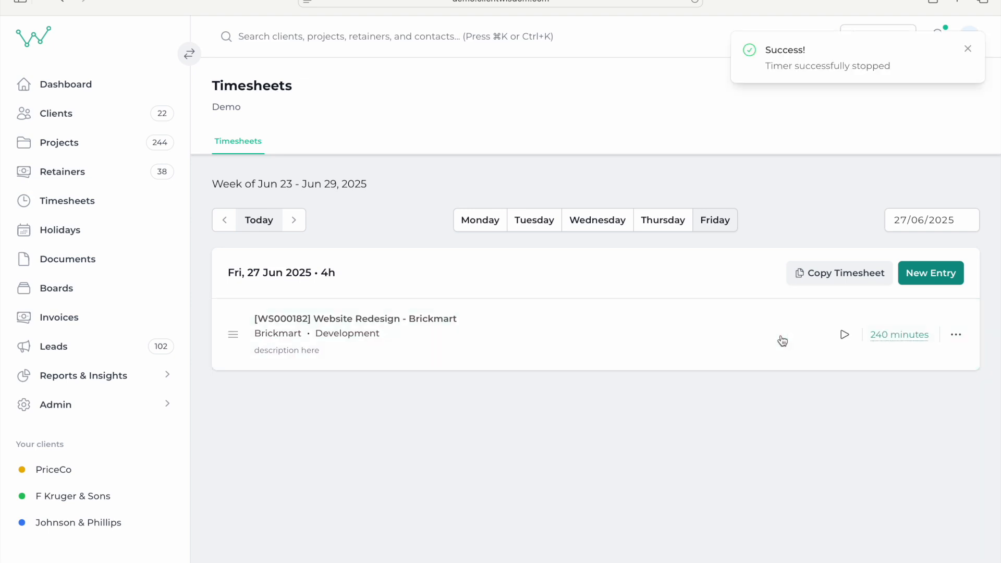
pyautogui.click(967, 48)
# Step: Start another time entry for Brickmart against the Brickmart Marketing Retainer, choosing the January stage
pyautogui.click(877, 42)
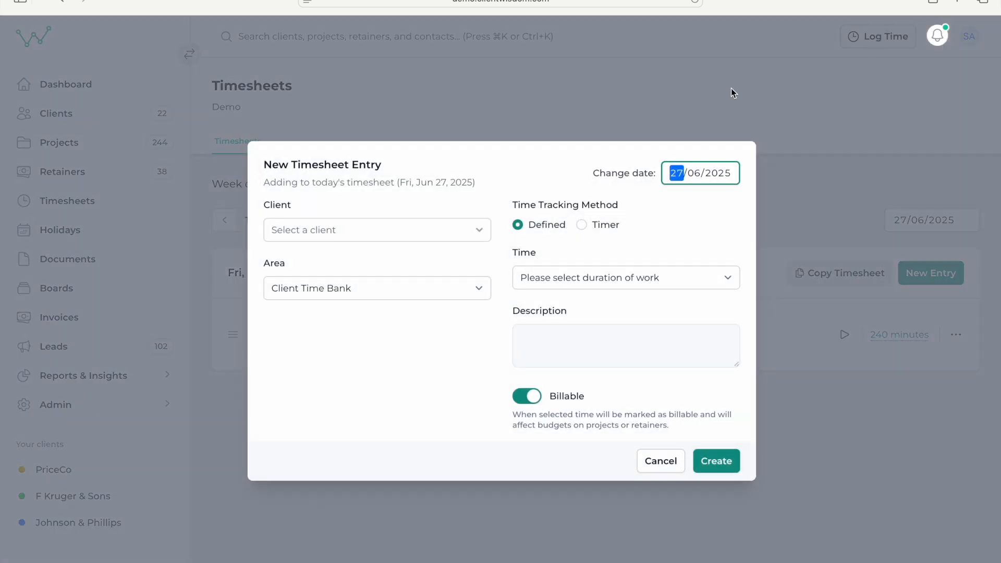
pyautogui.click(374, 224)
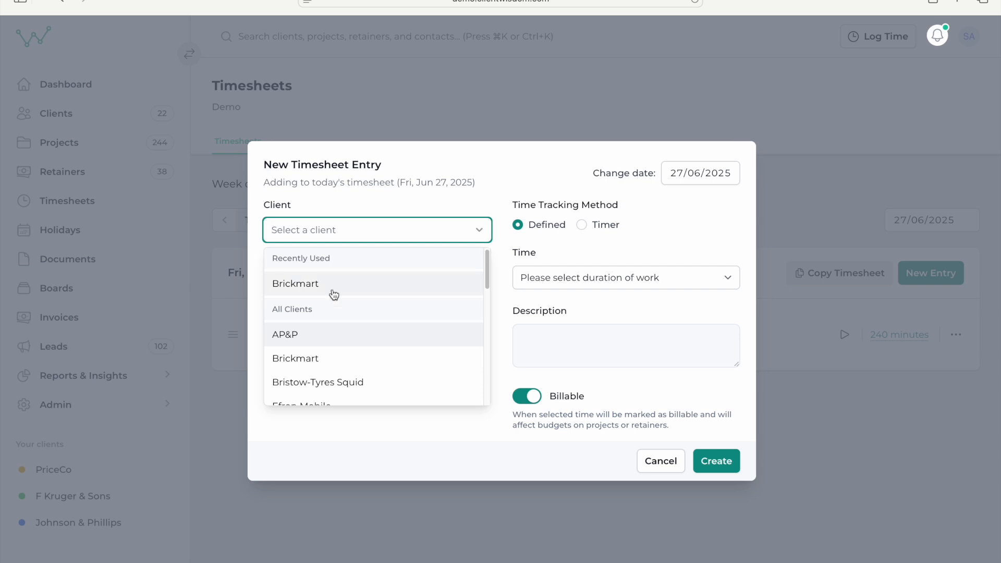
pyautogui.click(321, 361)
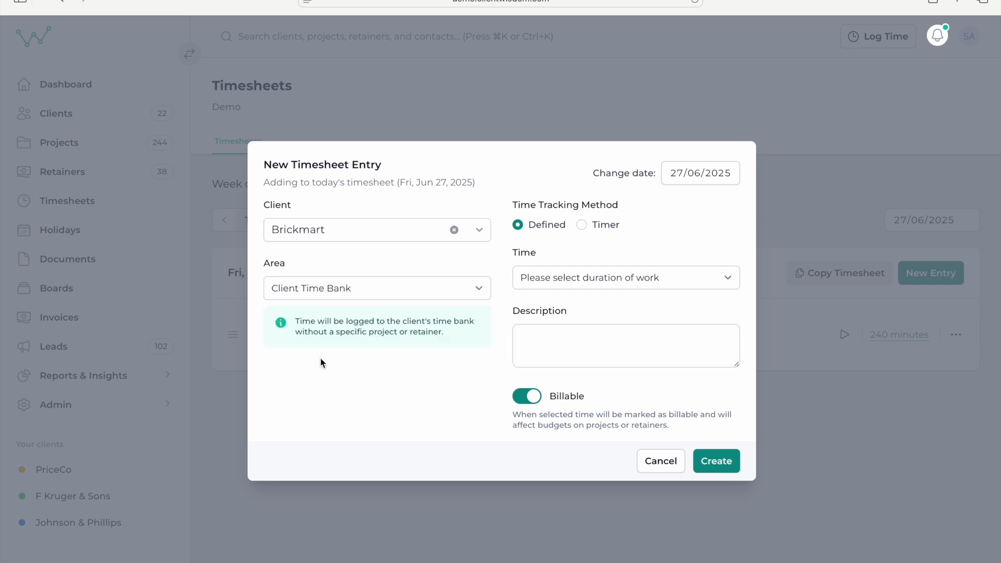
pyautogui.click(357, 289)
pyautogui.click(336, 316)
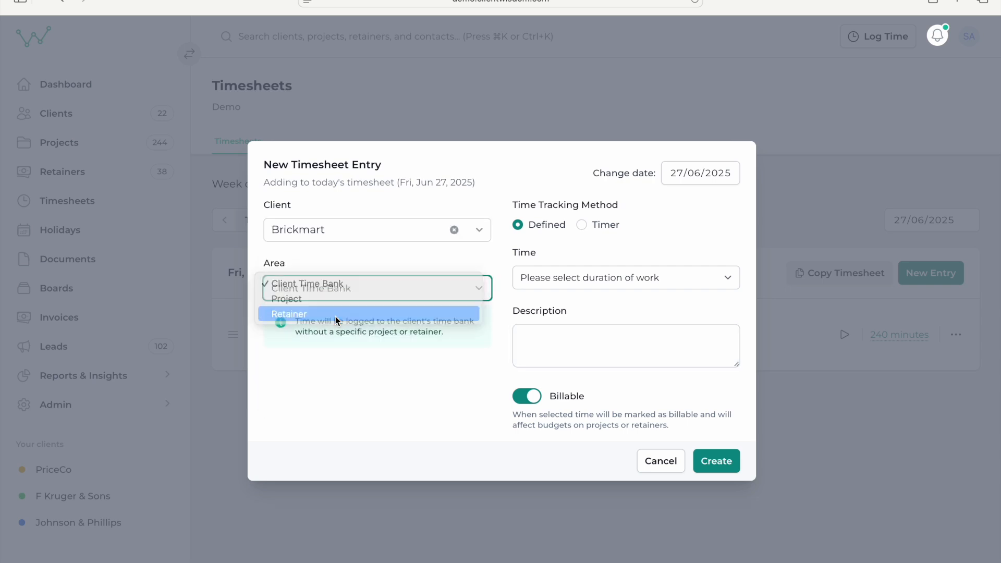
pyautogui.click(382, 358)
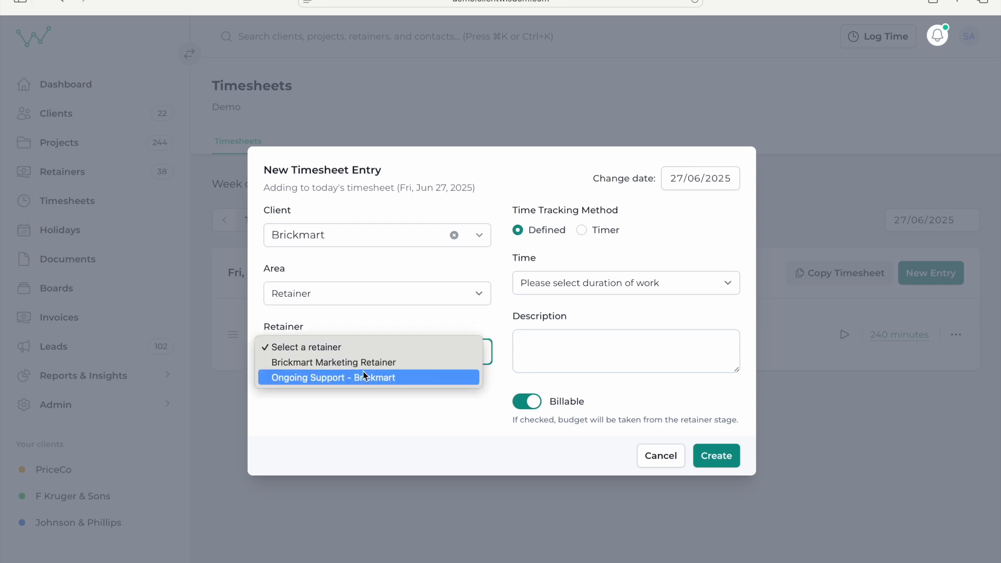
pyautogui.click(368, 362)
pyautogui.click(360, 410)
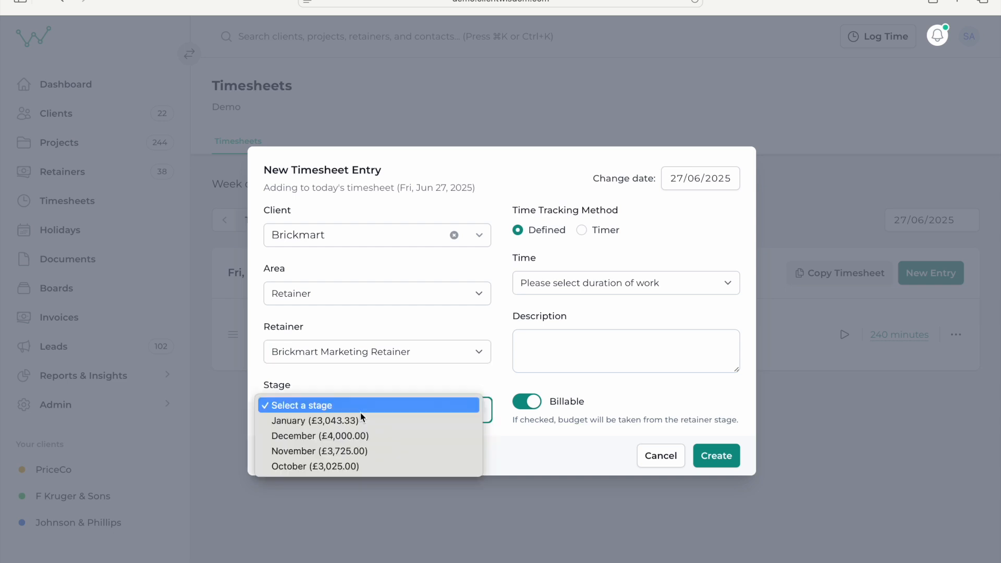
pyautogui.click(332, 423)
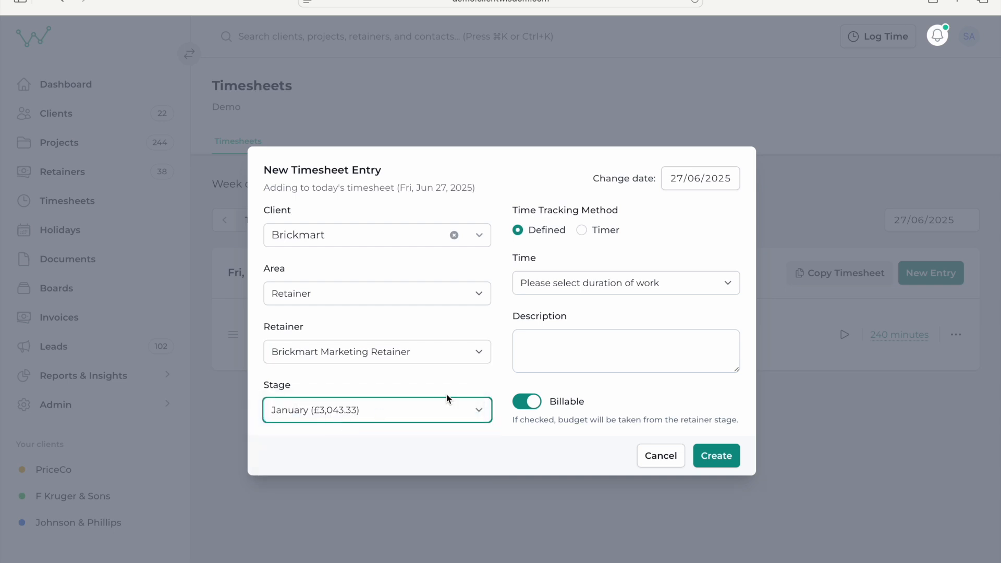
# Step: Leave the duration unselected and set the retainer entry's time tracking method to Timer
pyautogui.click(664, 291)
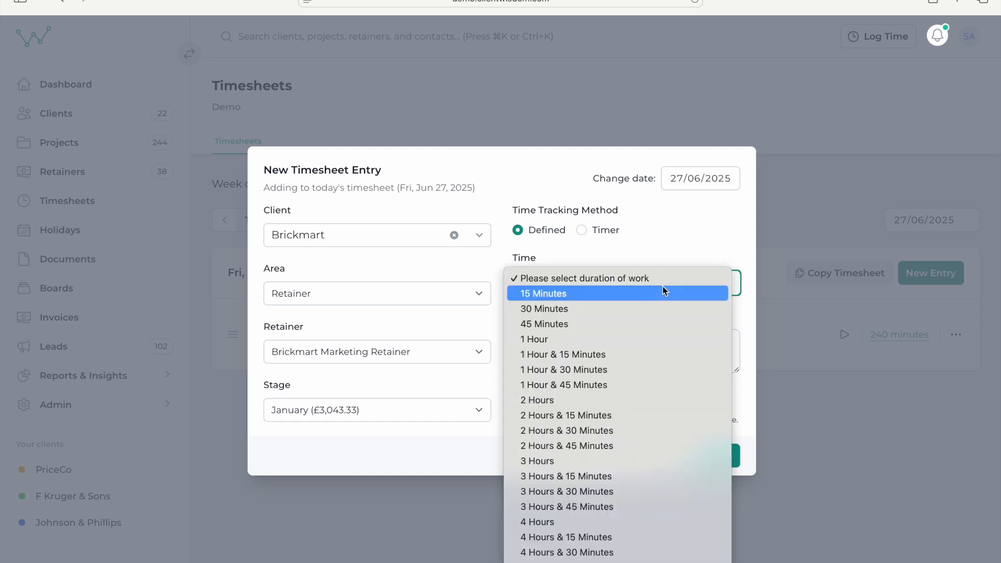
pyautogui.click(602, 281)
pyautogui.click(582, 233)
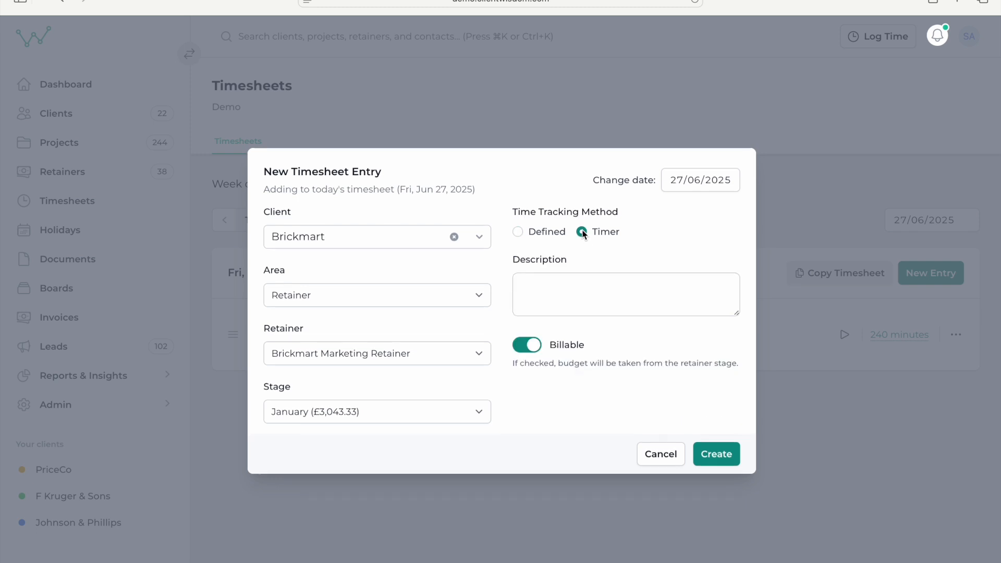
# Step: Describe the retainer entry as "Working on the timer." and create it
pyautogui.click(584, 284)
pyautogui.write('Wo')
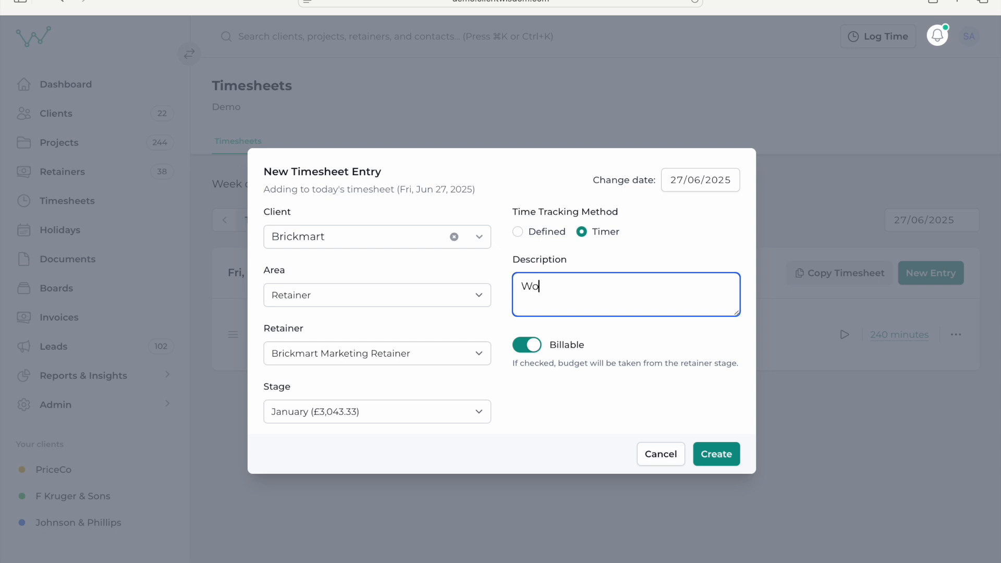
pyautogui.write('rking on the timner')
pyautogui.press('BackSpace')
pyautogui.press('BackSpace')
pyautogui.press('BackSpace')
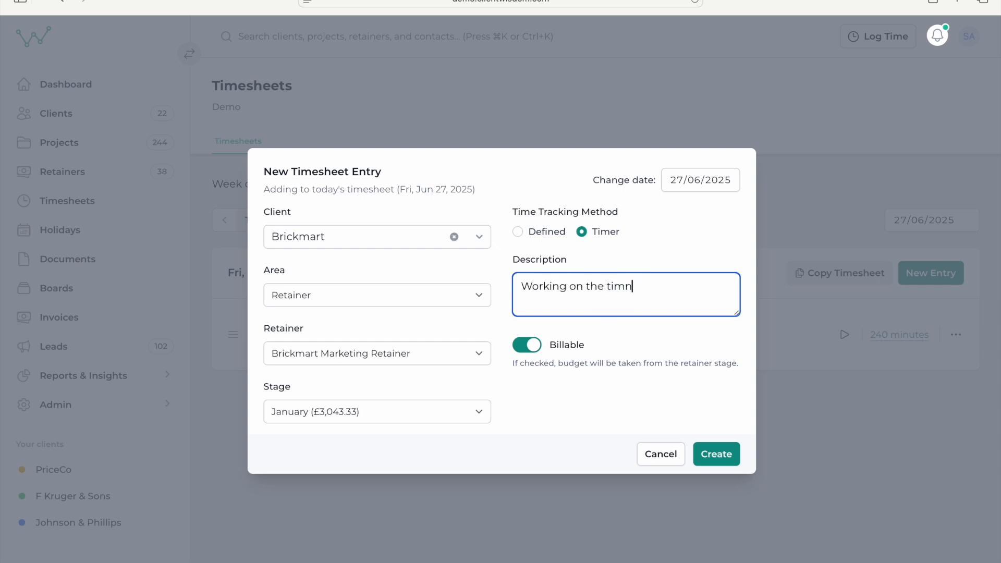
pyautogui.write('er.')
pyautogui.click(716, 454)
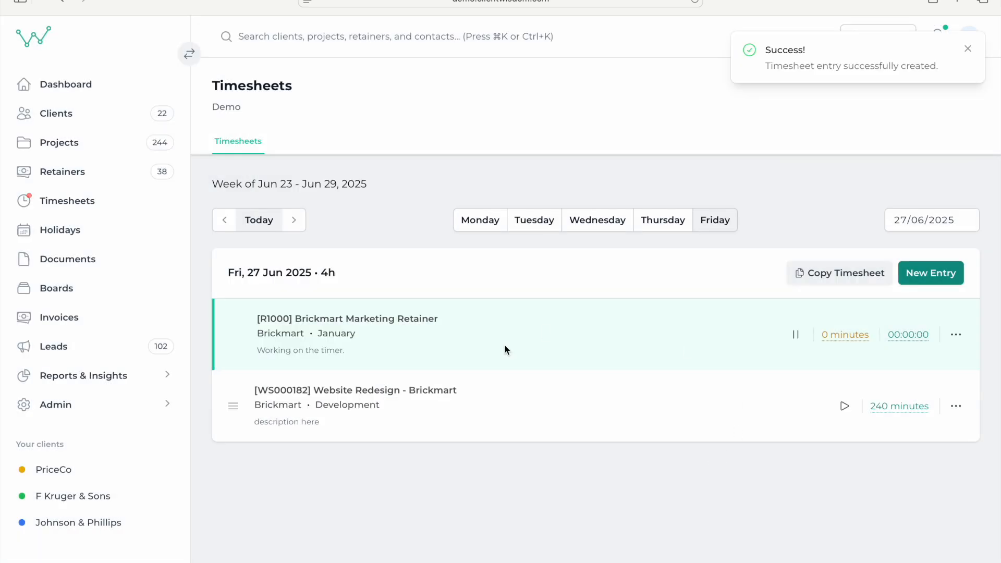